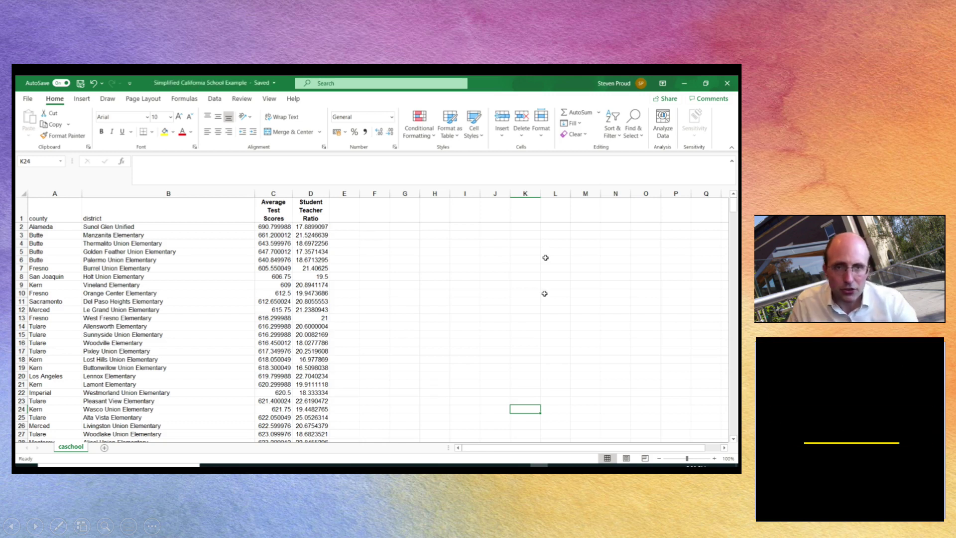
# Select columns C and D and scroll down to confirm the data ends at row 421.
pyautogui.click(278, 194)
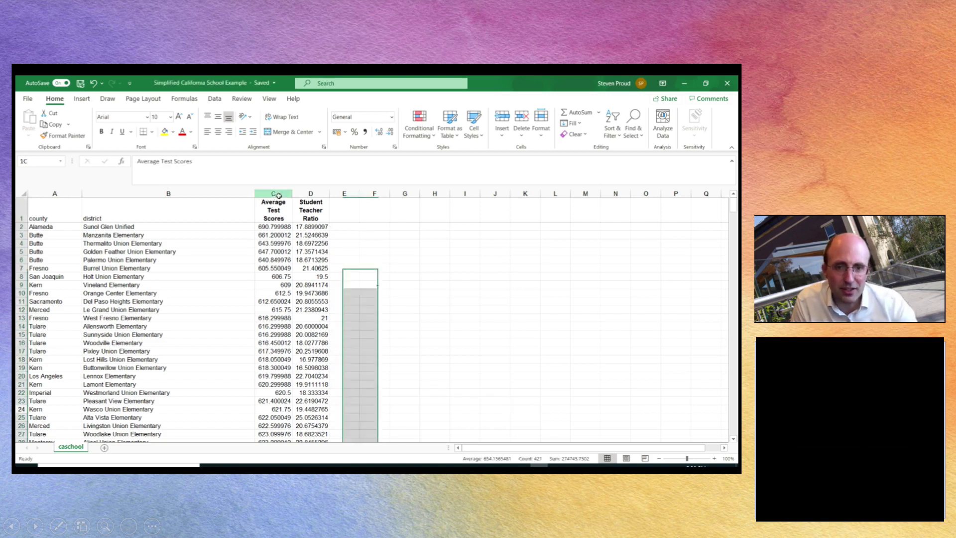
pyautogui.moveTo(279, 195); pyautogui.dragTo(309, 194)
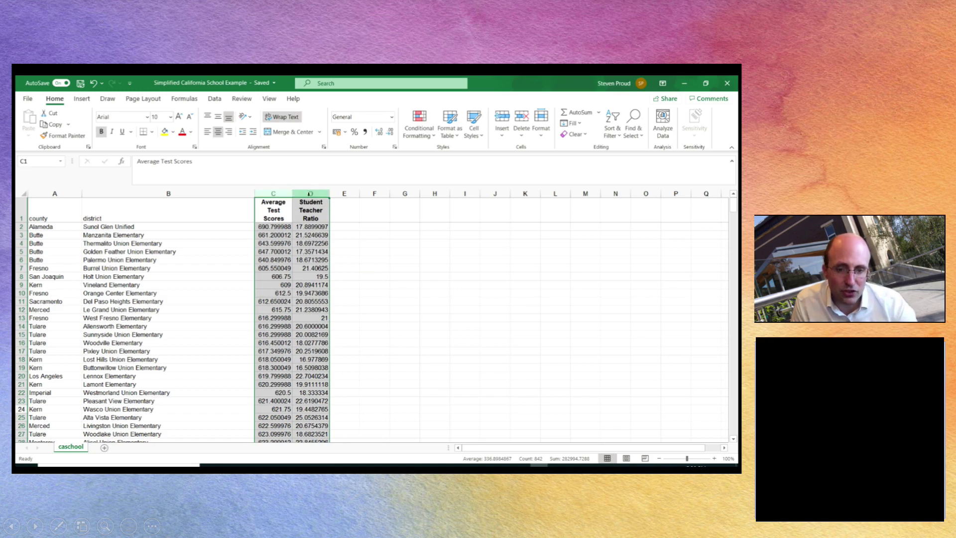
pyautogui.scroll(-12, 306, 299)
pyautogui.scroll(-20, 306, 303)
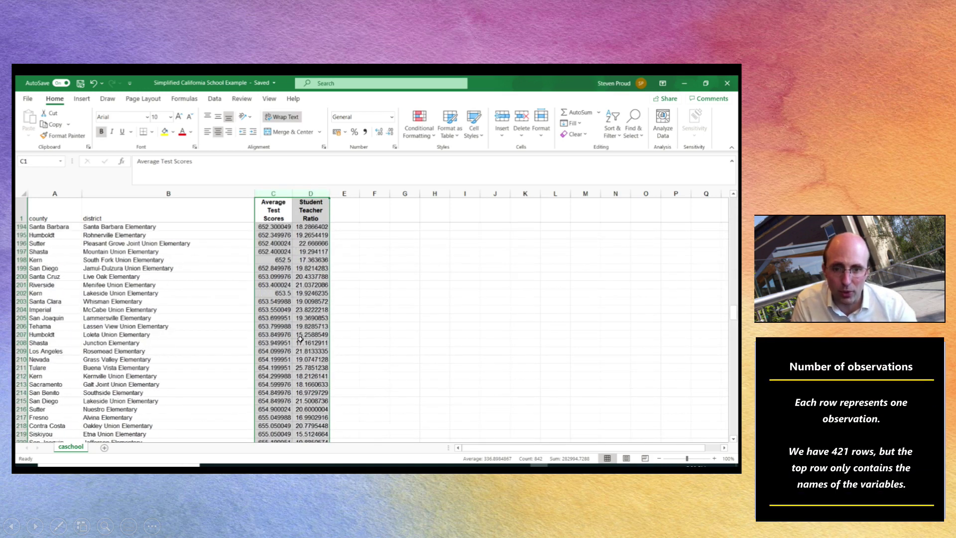
pyautogui.scroll(-20, 300, 349)
pyautogui.scroll(-20, 301, 379)
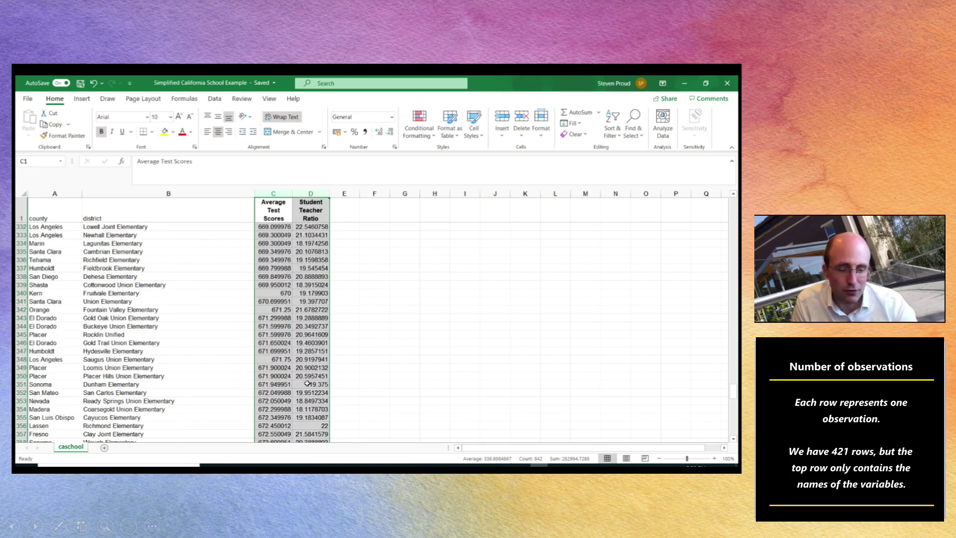
pyautogui.scroll(-3, 307, 393)
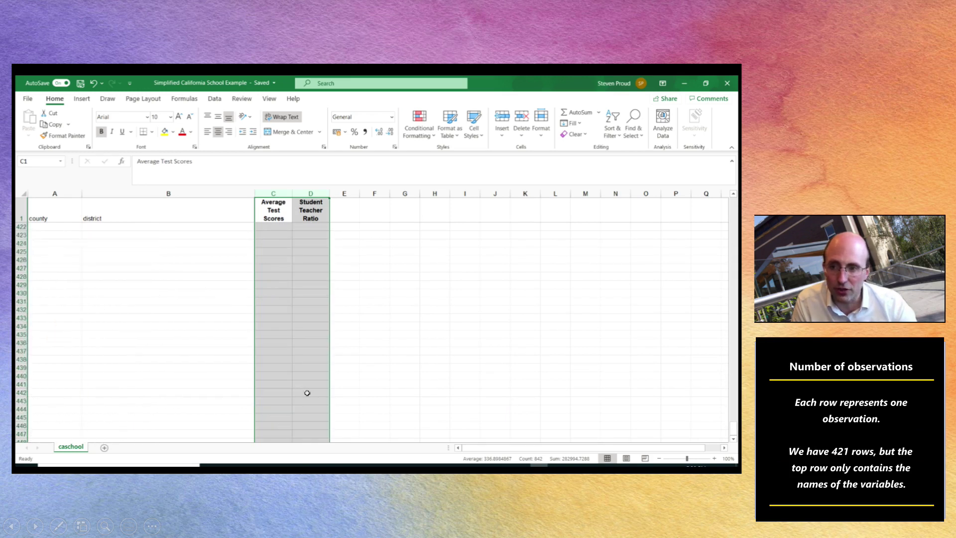
pyautogui.scroll(3, 307, 394)
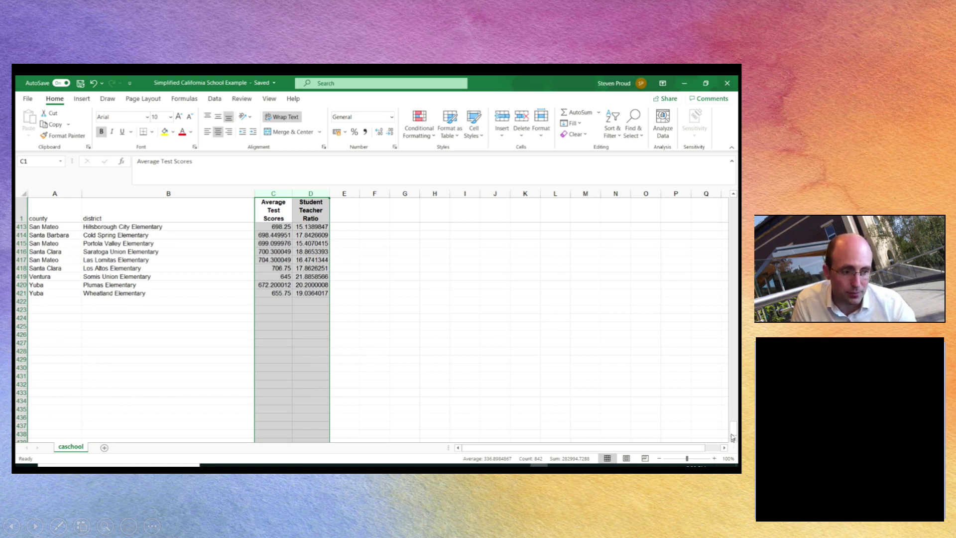
pyautogui.moveTo(734, 432); pyautogui.dragTo(716, 196)
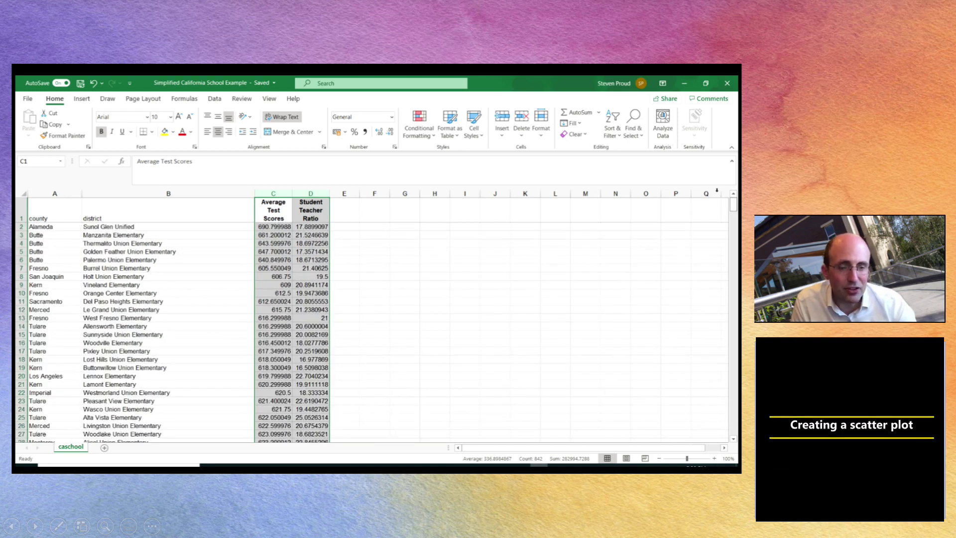
# Insert the recommended scatter chart of columns C–D, titled Student Teacher Ratio, and select it.
pyautogui.click(81, 99)
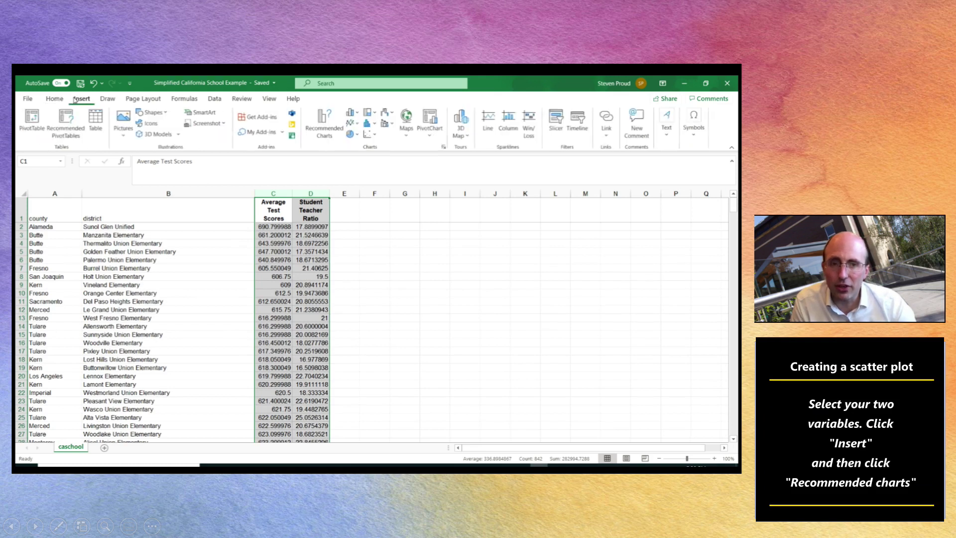
pyautogui.click(325, 128)
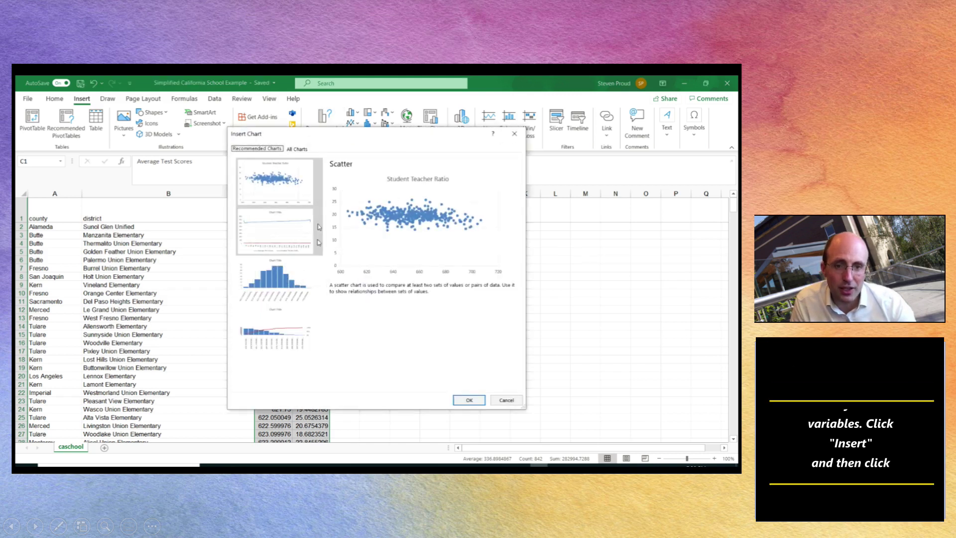
pyautogui.click(475, 400)
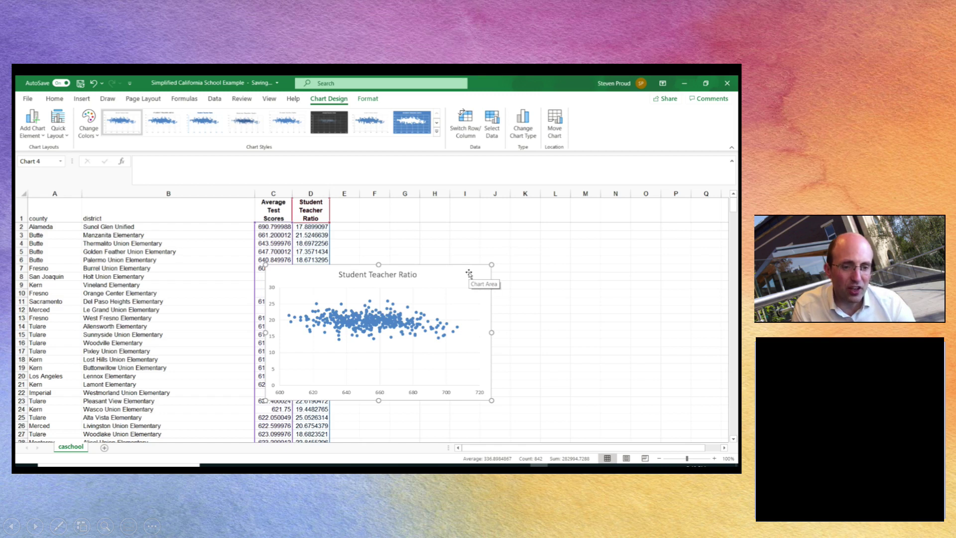
pyautogui.click(468, 274)
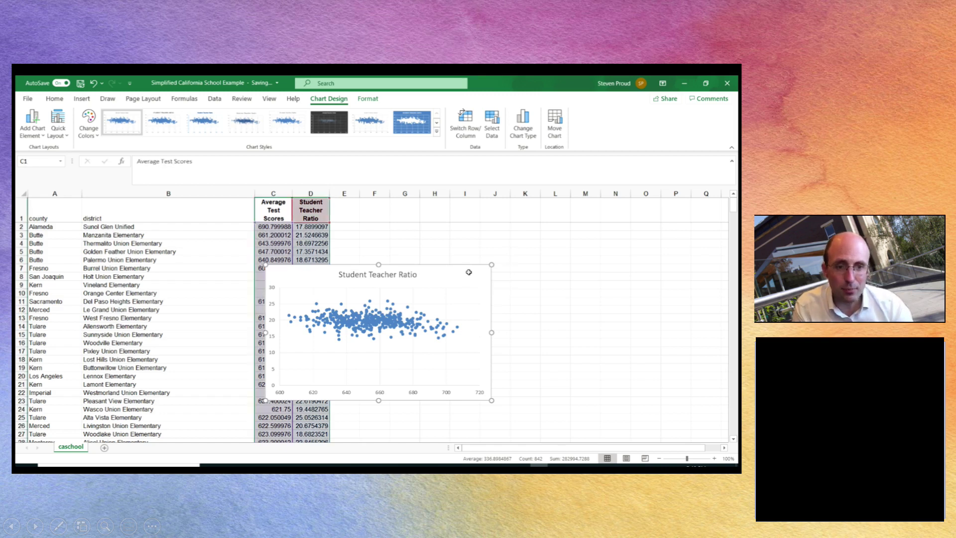
# Delete the chart, move Average Test Scores C1:C421 into column E, and select columns D:E.
pyautogui.press('Delete')
pyautogui.click(283, 203)
pyautogui.hotkey('ctrl', 'shift', 'Down')
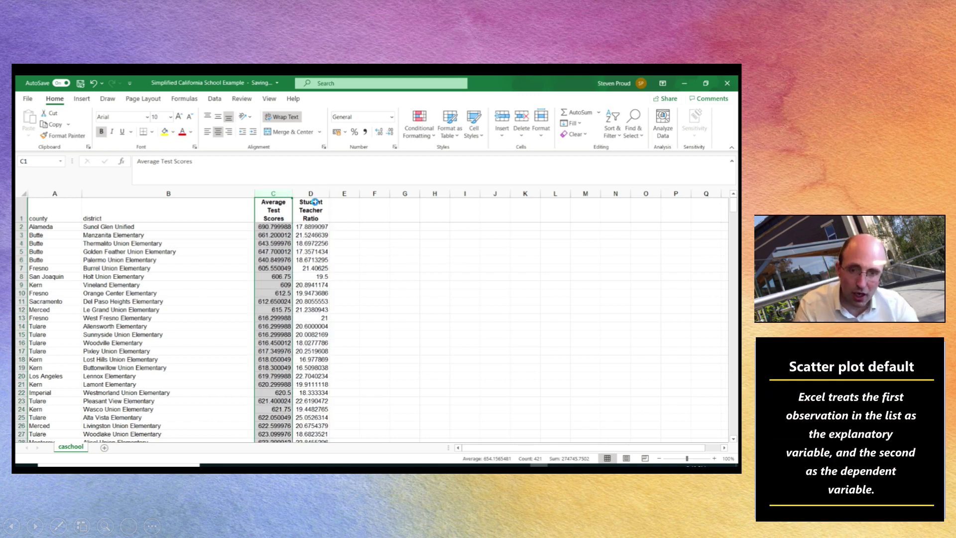
pyautogui.hotkey('ctrl', 'c')
pyautogui.click(340, 213)
pyautogui.press('Return')
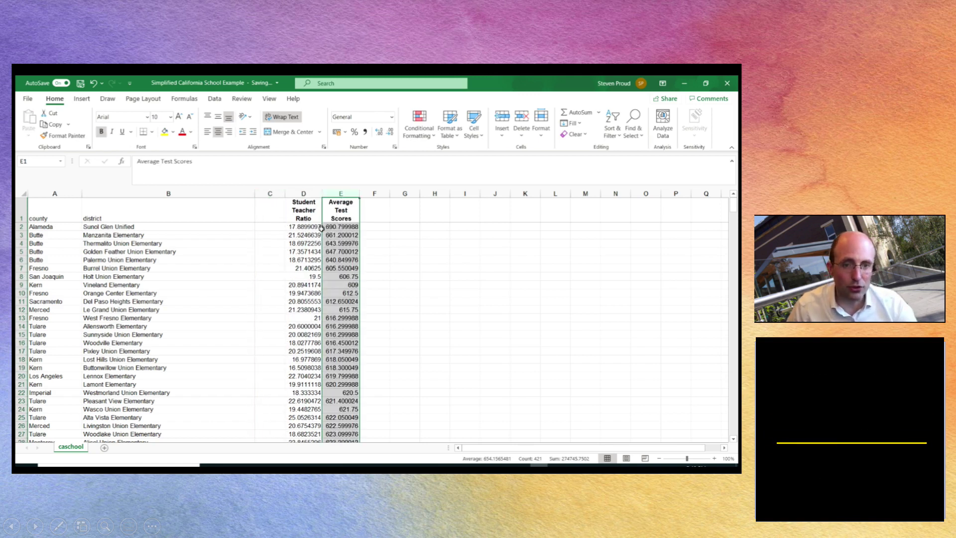
pyautogui.moveTo(309, 193); pyautogui.dragTo(341, 193)
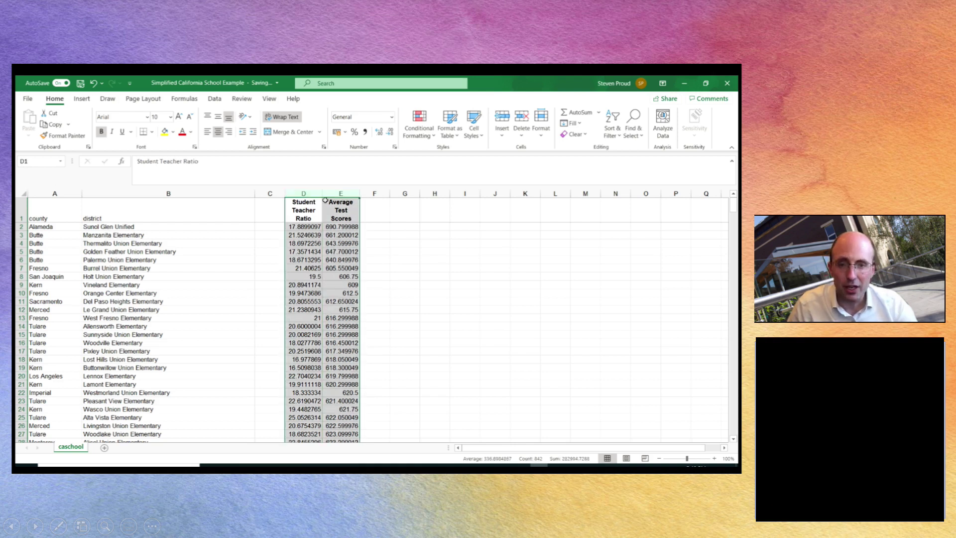
pyautogui.click(82, 99)
# Insert the recommended scatter chart of columns D–E and drag it beside the data.
pyautogui.click(326, 127)
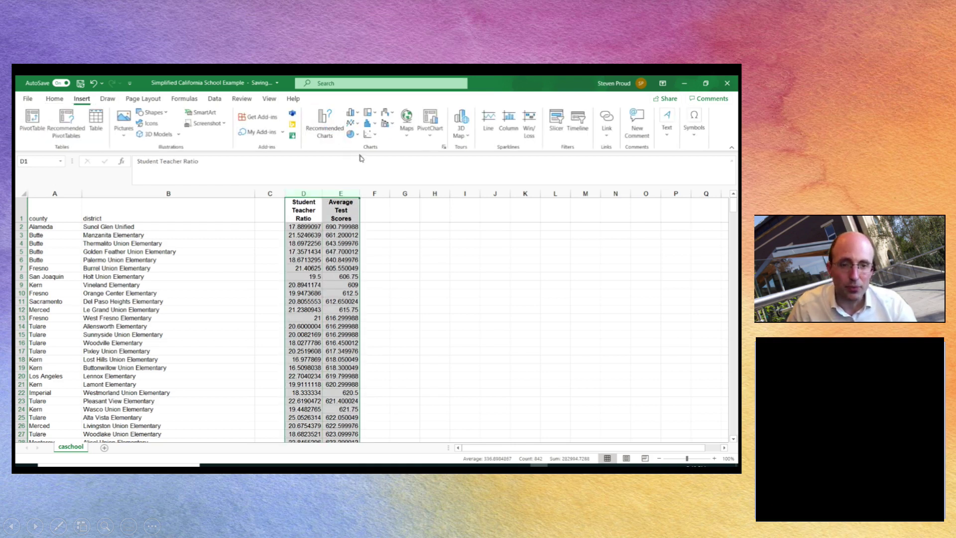
pyautogui.click(468, 401)
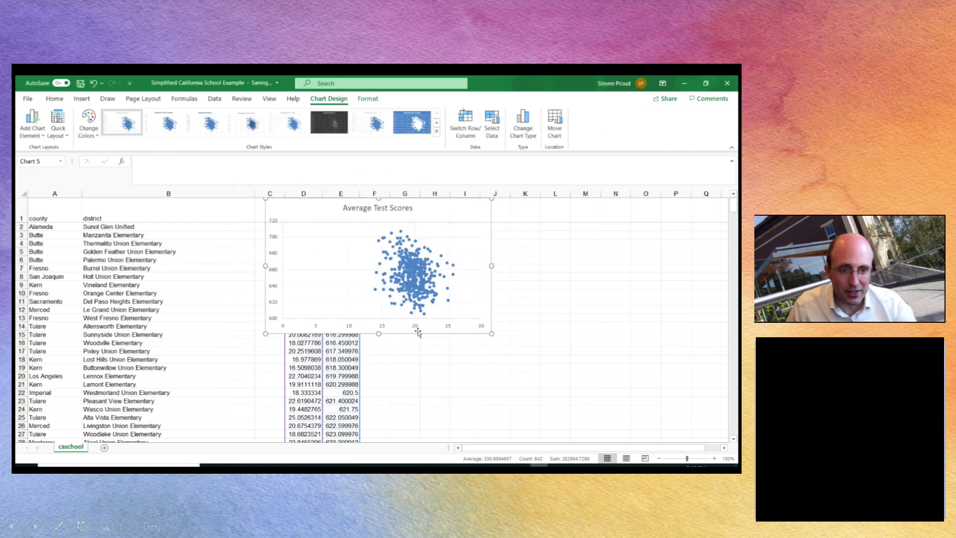
pyautogui.moveTo(418, 329); pyautogui.dragTo(525, 414)
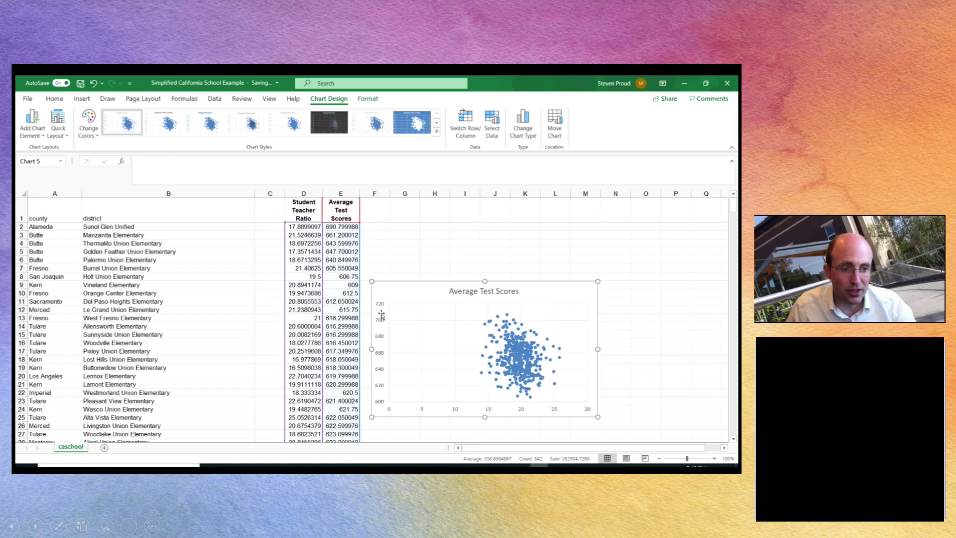
# Select the scatter chart's horizontal axis to rescale it from 10 to 28.
pyautogui.click(486, 412)
pyautogui.click(489, 411)
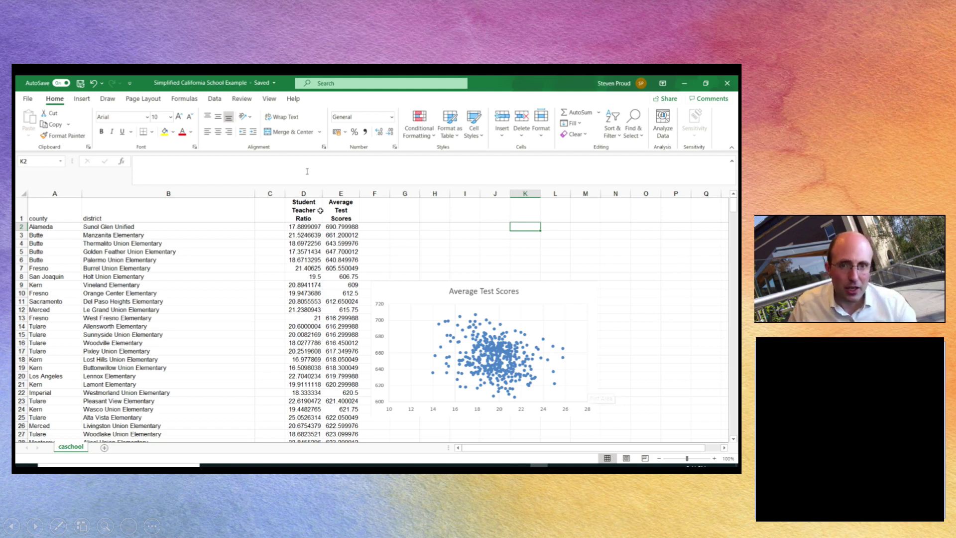
# Check the Data tab for the Data Analysis command.
pyautogui.click(214, 99)
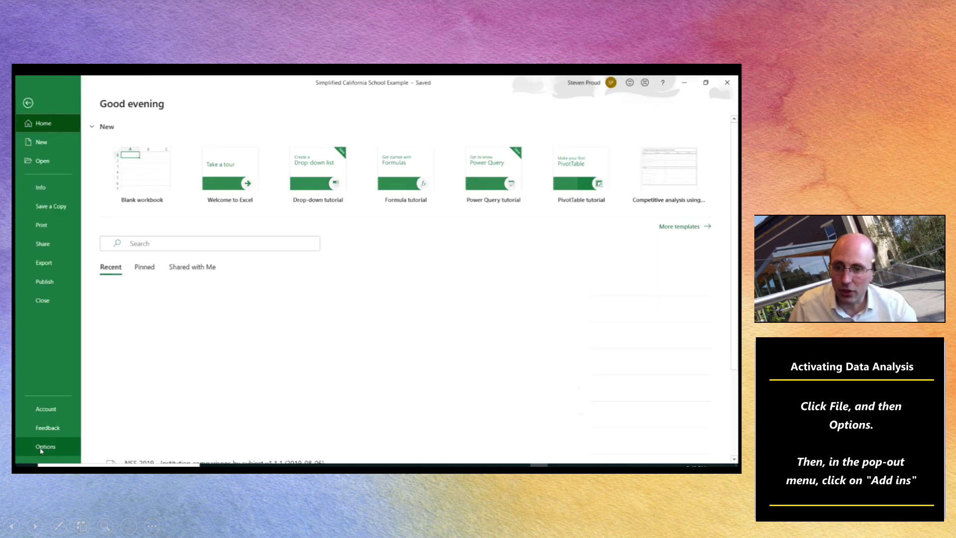
# Open Excel Options at the Add-ins page and bring up the Excel Add-ins list.
pyautogui.click(41, 449)
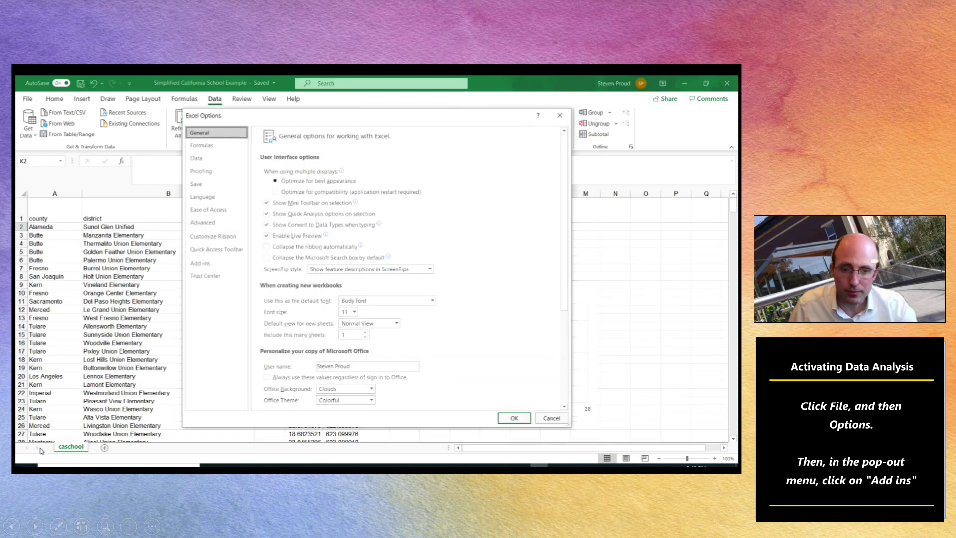
pyautogui.click(218, 264)
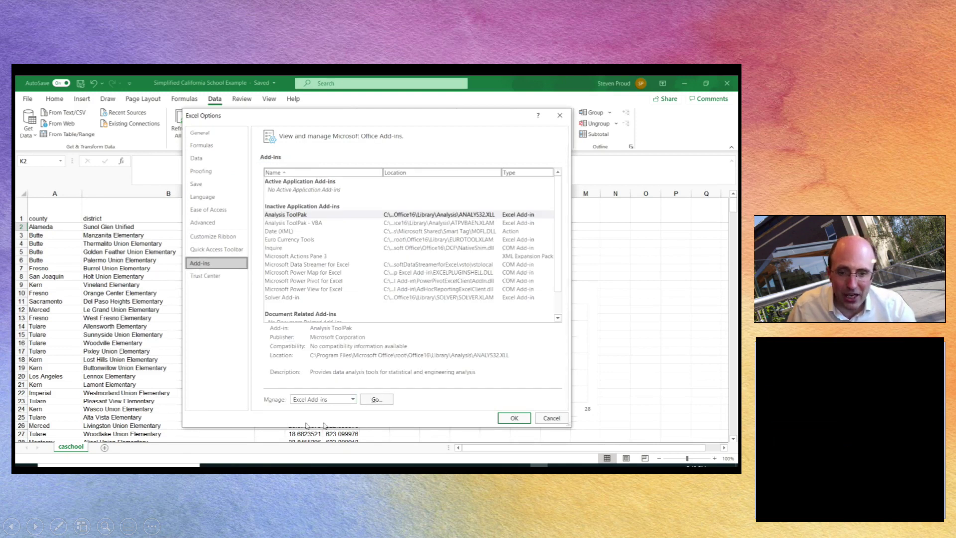
pyautogui.click(371, 399)
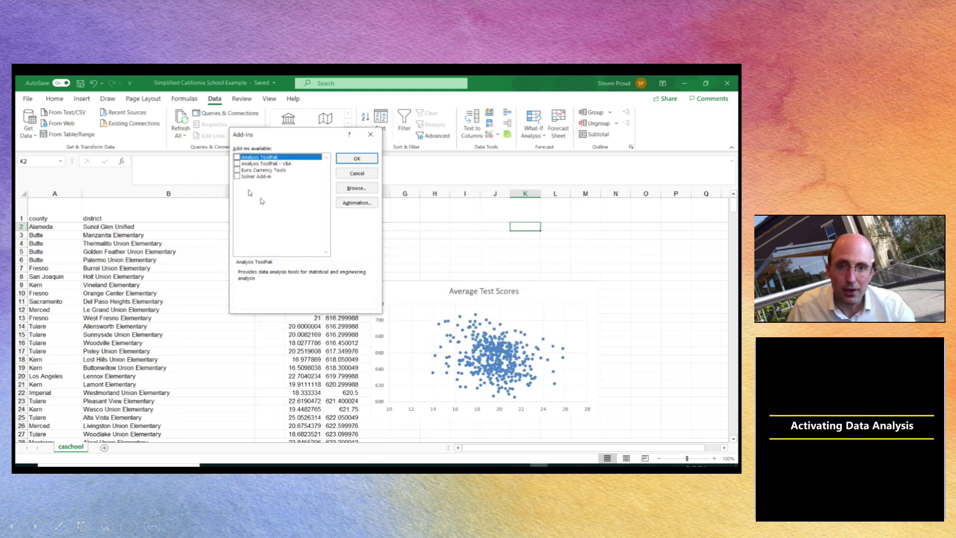
# Tick Analysis ToolPak and Analysis ToolPak - VBA and confirm with OK.
pyautogui.click(238, 163)
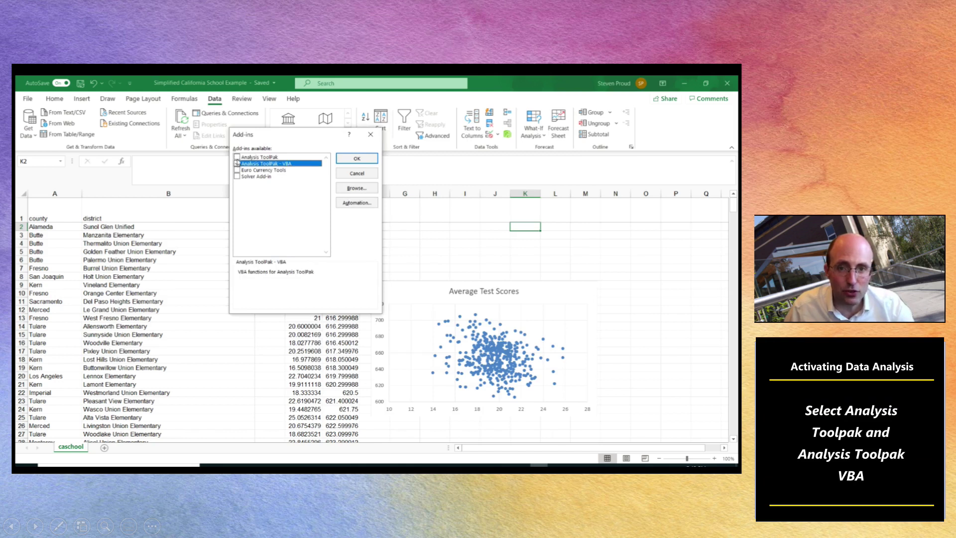
pyautogui.click(237, 163)
pyautogui.click(237, 157)
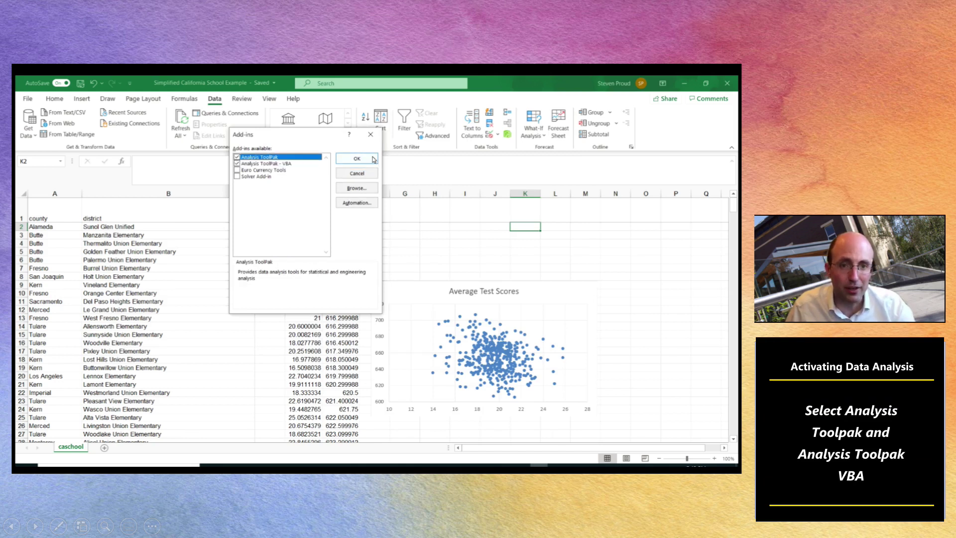
pyautogui.click(356, 159)
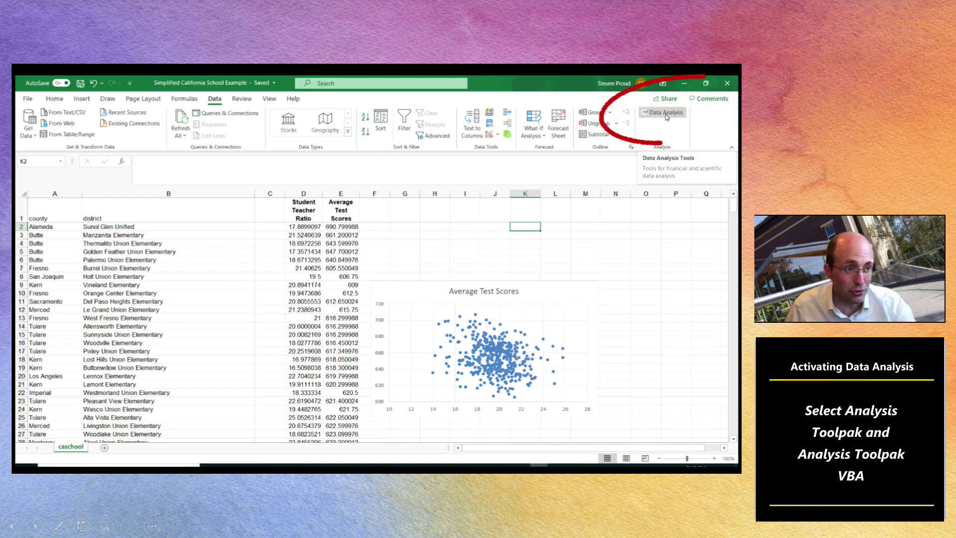
# Open Data Analysis and pick Regression from the Analysis Tools list.
pyautogui.click(649, 114)
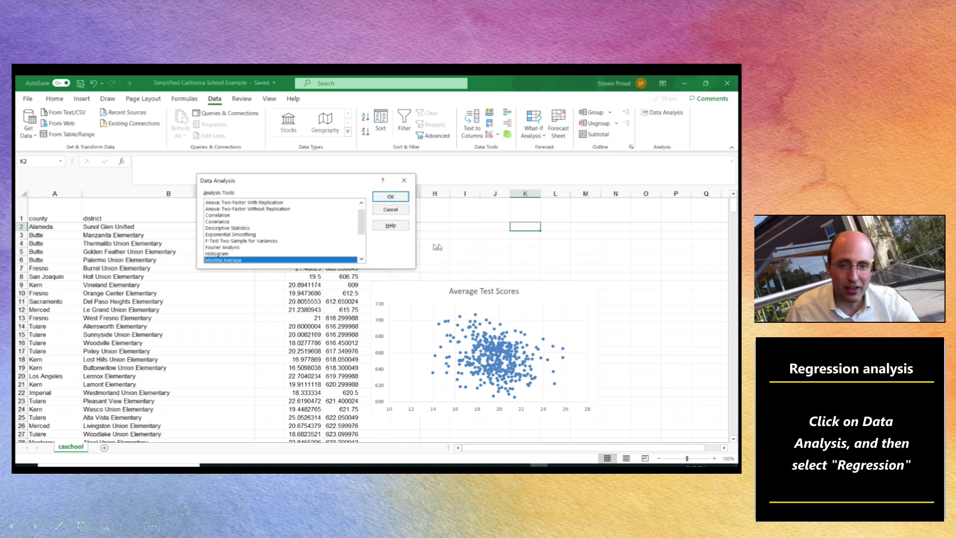
pyautogui.scroll(-2, 328, 249)
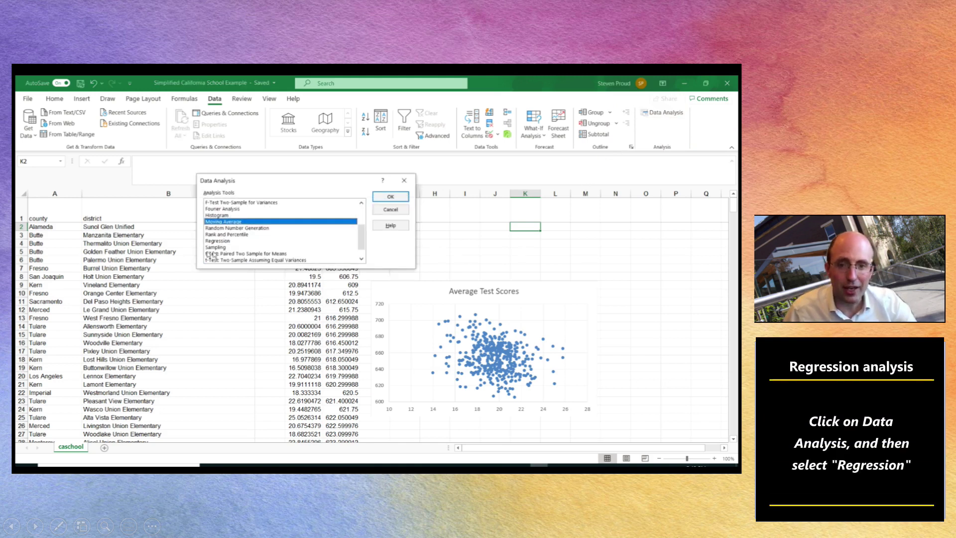
pyautogui.click(219, 241)
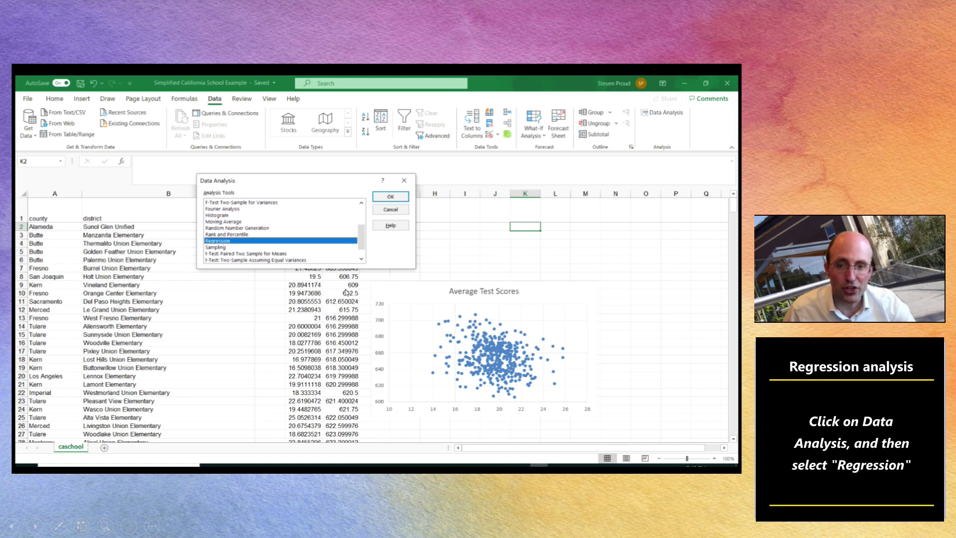
pyautogui.click(401, 199)
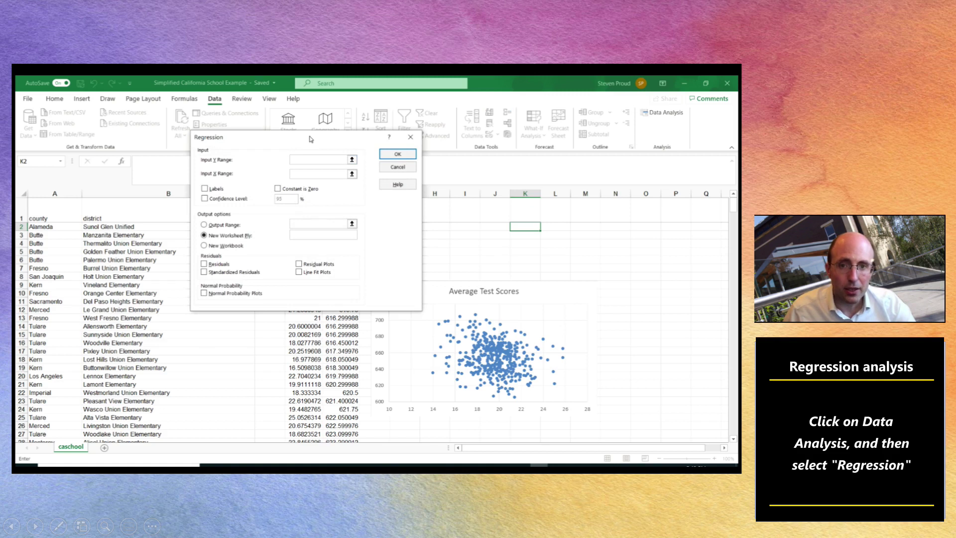
# Run a regression with Y range $E$1:$E$421, X range $D$1:$D$421 and Labels checked.
pyautogui.moveTo(311, 139); pyautogui.dragTo(489, 245)
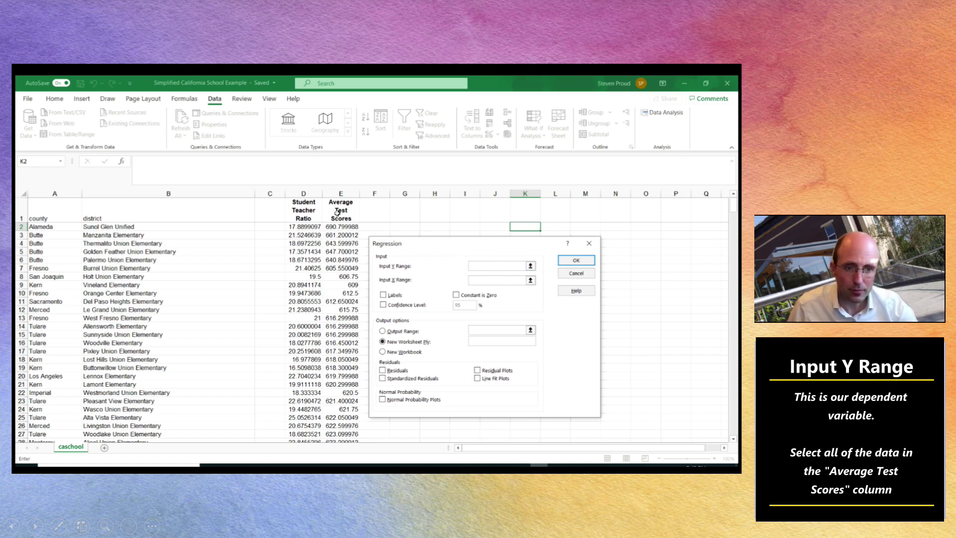
pyautogui.moveTo(338, 212); pyautogui.dragTo(344, 428)
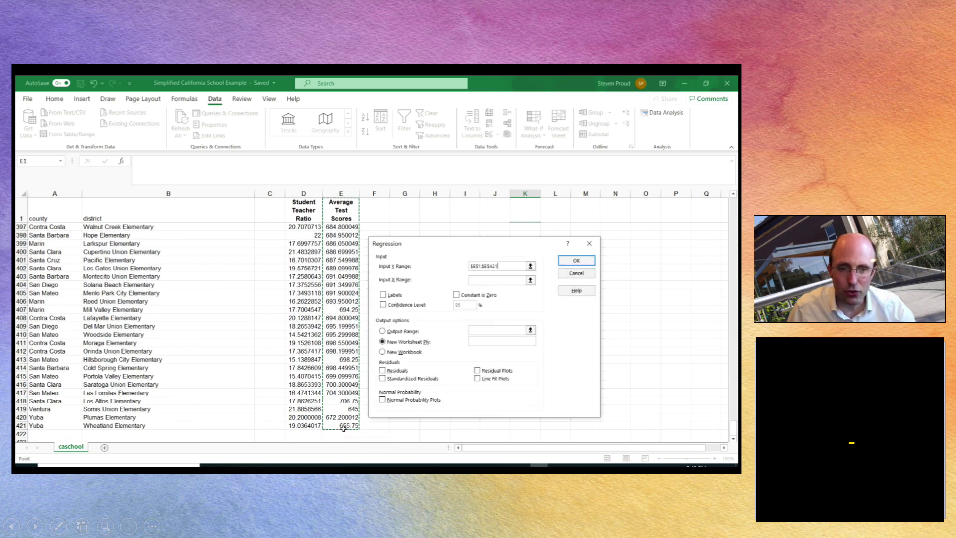
pyautogui.click(492, 282)
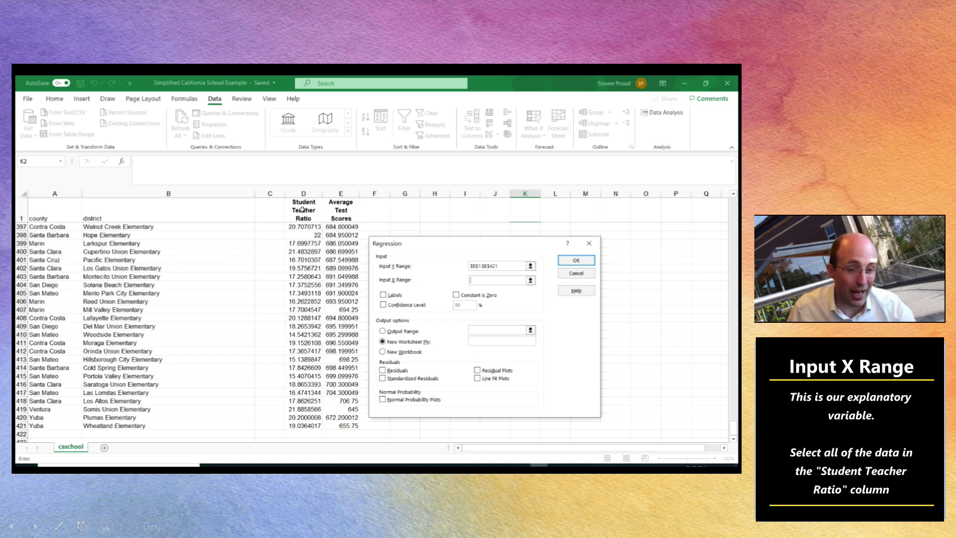
pyautogui.moveTo(304, 215); pyautogui.dragTo(310, 427)
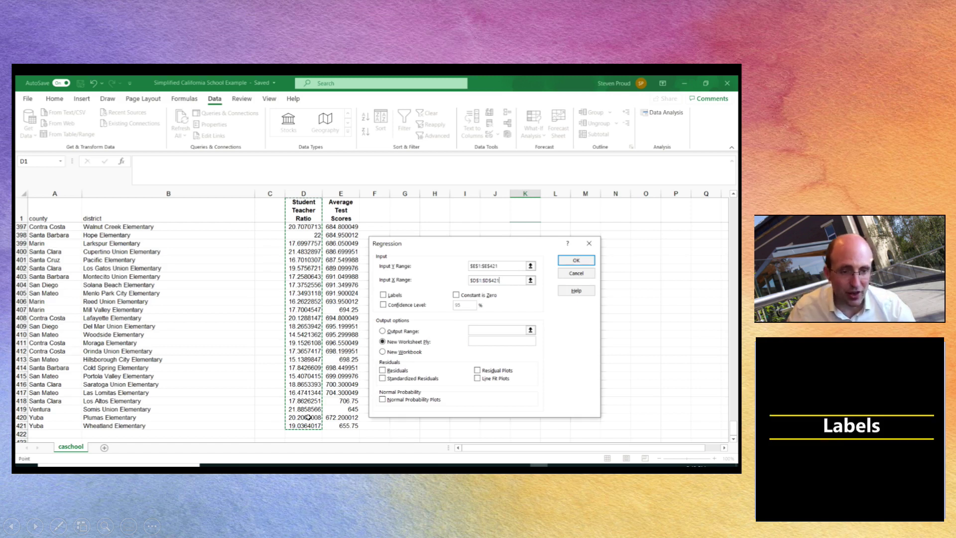
pyautogui.click(383, 295)
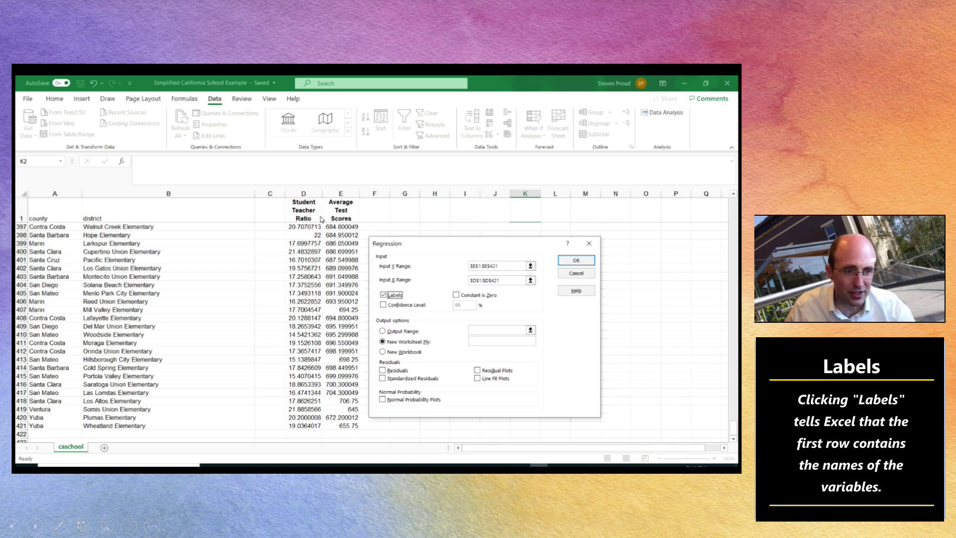
pyautogui.click(589, 260)
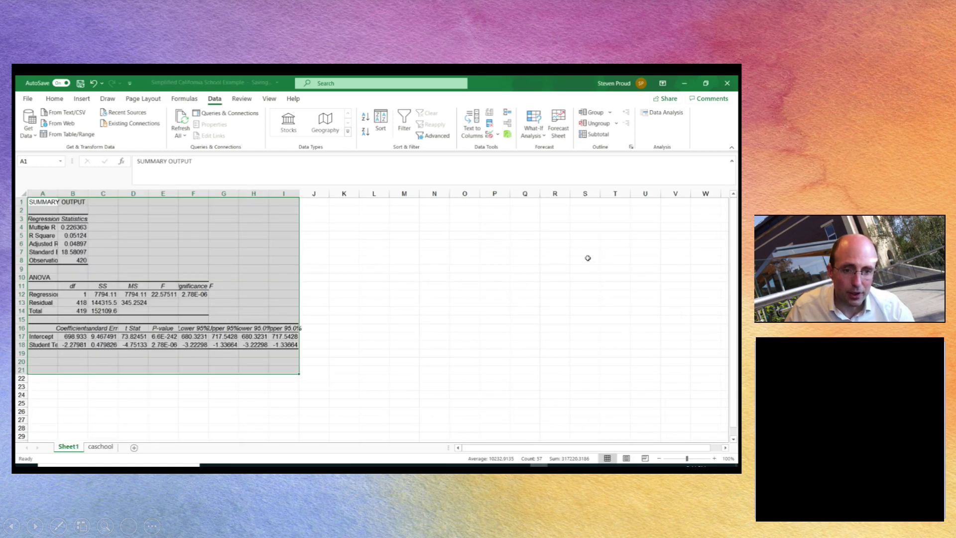
# AutoFit columns A:I of the regression output, then select the Coefficients cells B16:B18.
pyautogui.moveTo(688, 461)
pyautogui.mouseDown()
pyautogui.moveTo(701, 459)
pyautogui.moveTo(687, 458)
pyautogui.mouseUp()
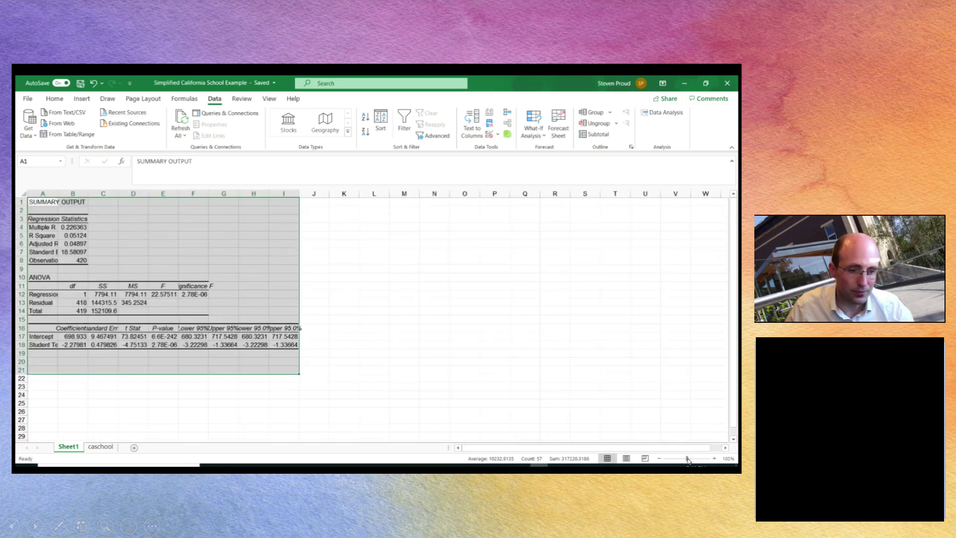
pyautogui.moveTo(283, 193)
pyautogui.mouseDown()
pyautogui.moveTo(42, 193)
pyautogui.moveTo(275, 202)
pyautogui.mouseUp()
pyautogui.doubleClick(299, 192)
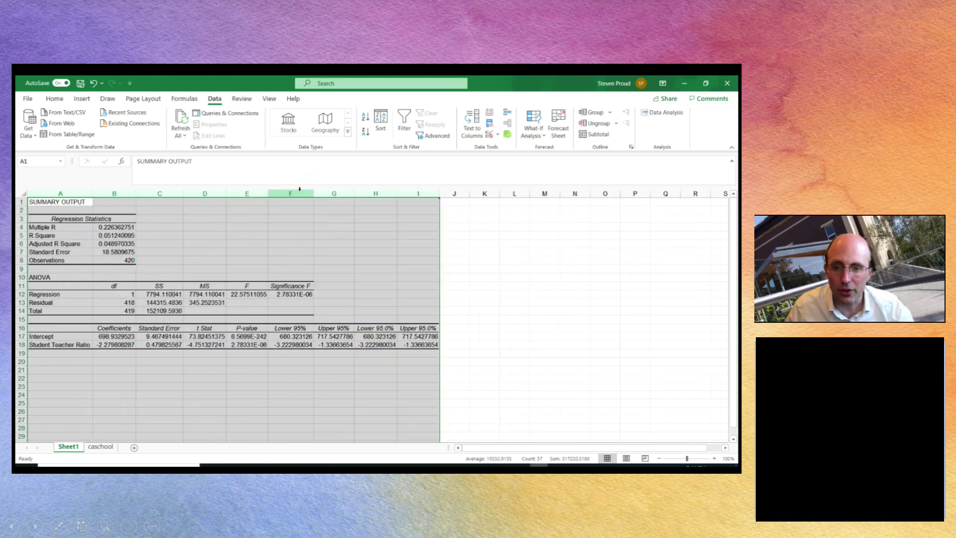
pyautogui.click(123, 344)
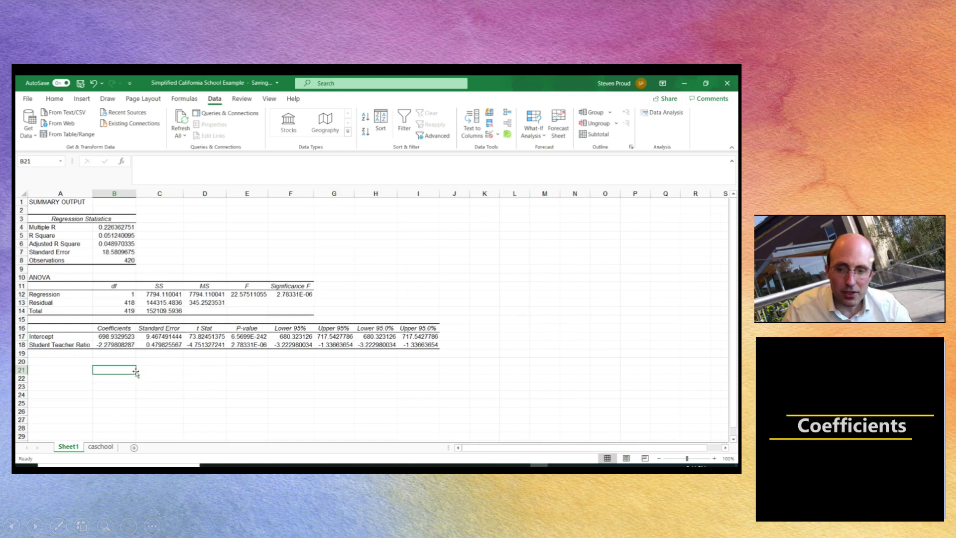
pyautogui.moveTo(126, 346); pyautogui.dragTo(115, 328)
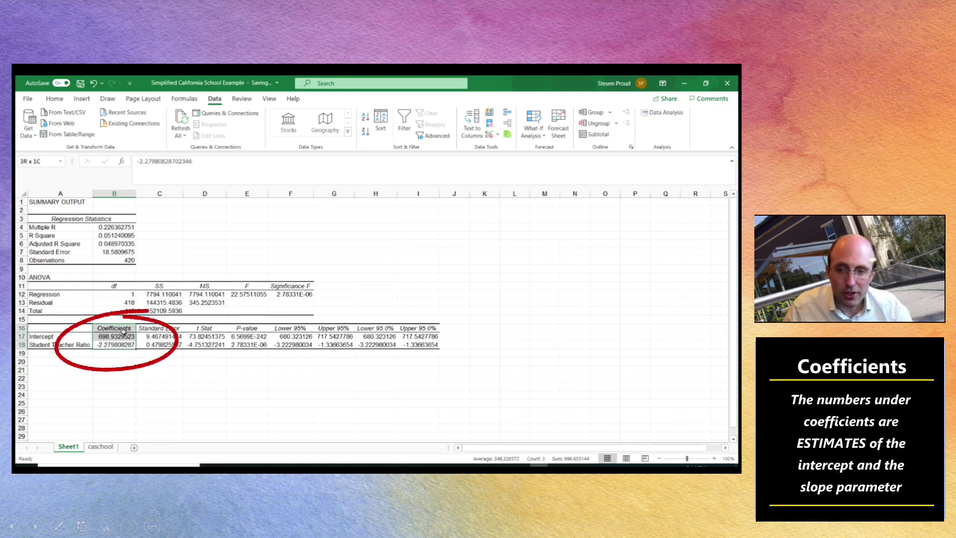
# Fill B16:B18 with yellow and zoom the sheet to 120%.
pyautogui.click(55, 99)
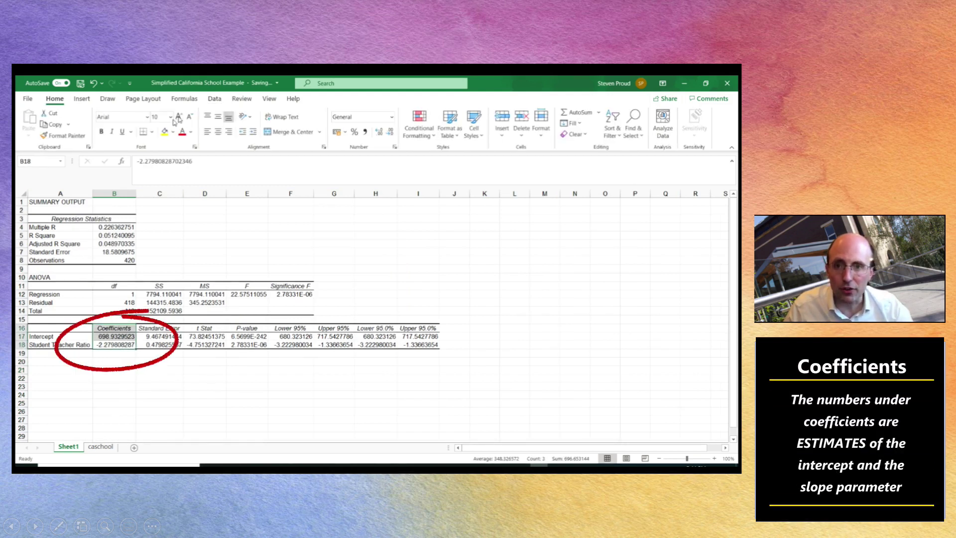
pyautogui.click(165, 132)
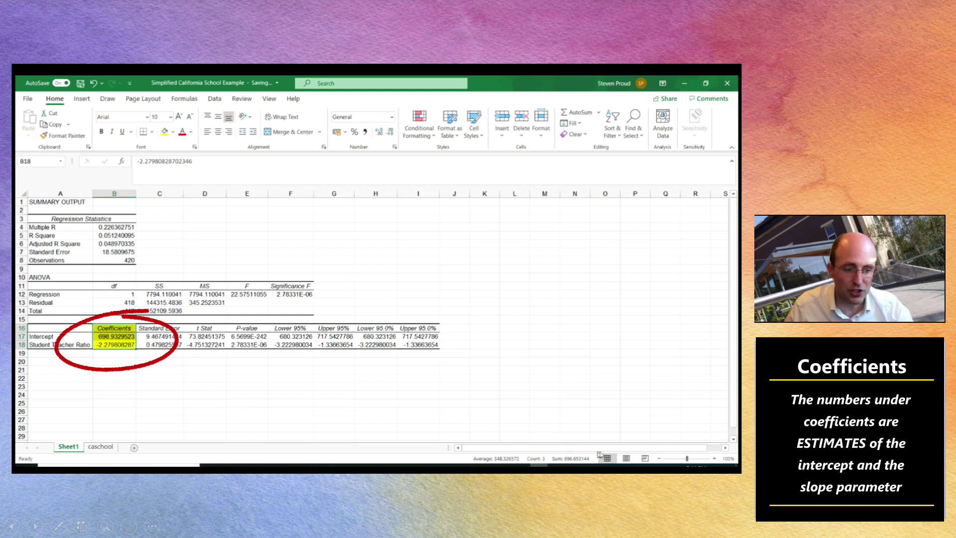
pyautogui.click(716, 459)
pyautogui.click(715, 459)
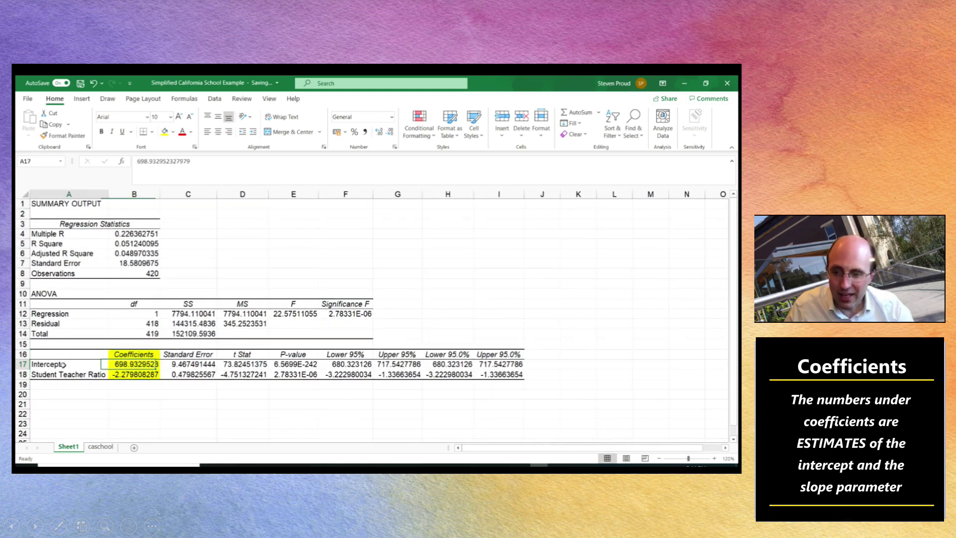
# Point out the intercept, slope and Student Teacher Ratio label, then return to the caschool sheet.
pyautogui.click(112, 364)
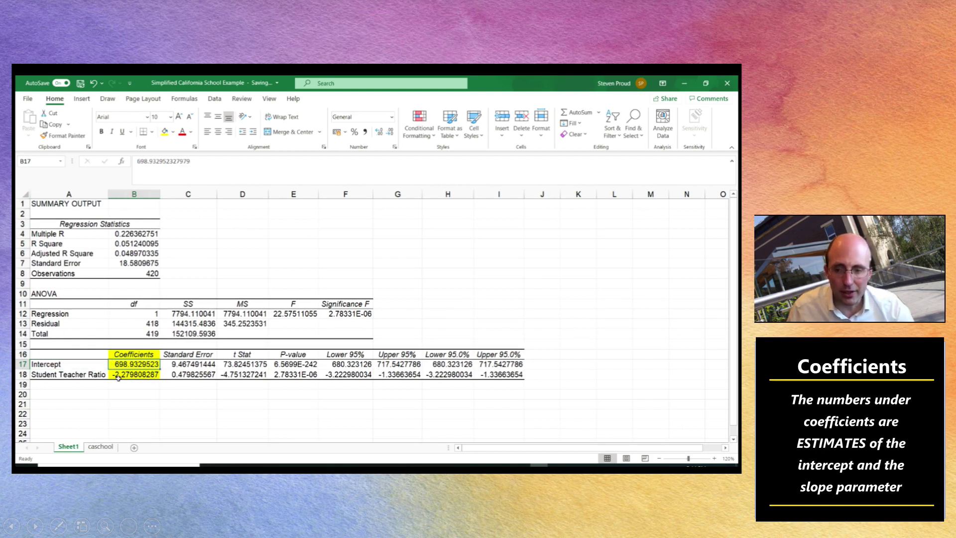
pyautogui.click(118, 378)
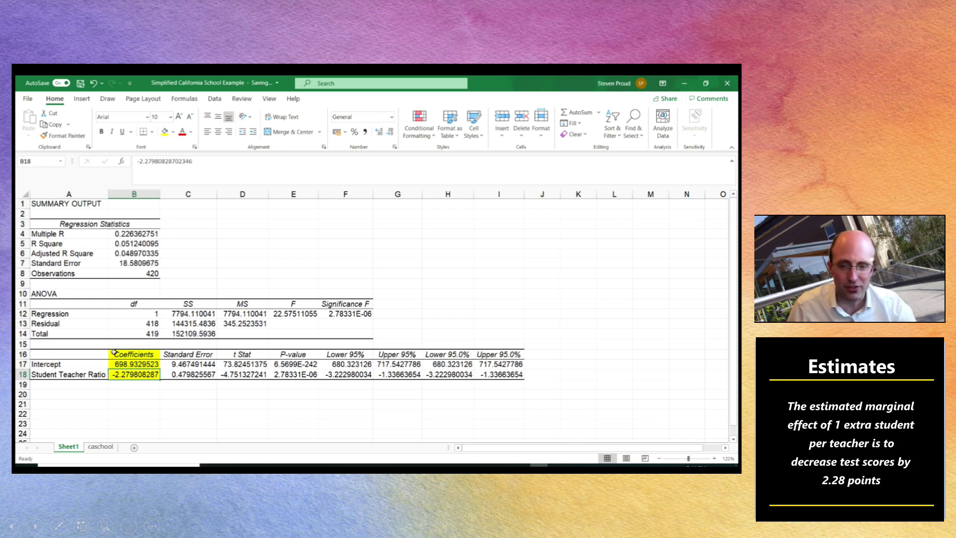
pyautogui.click(93, 374)
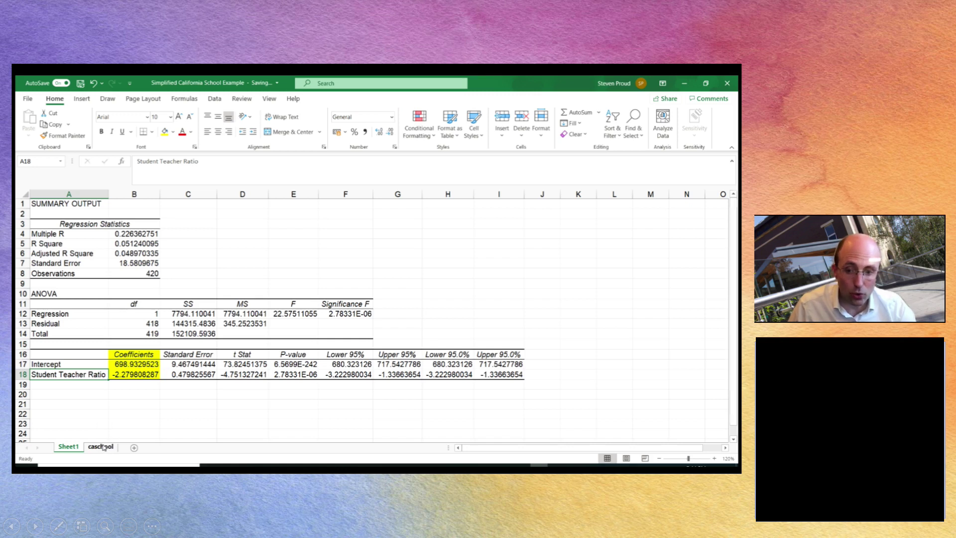
pyautogui.click(102, 447)
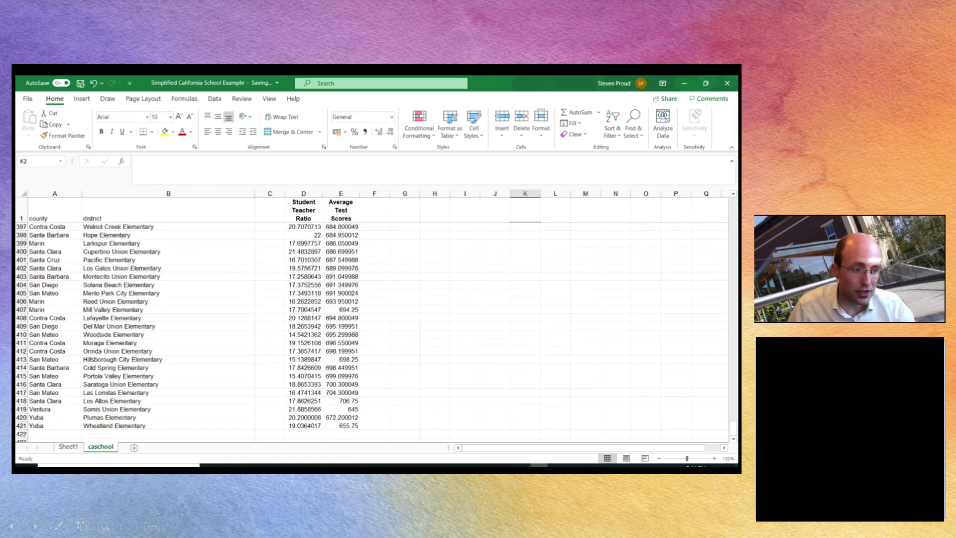
# Add a trendline to the scatter series and place its equation y = -2.2798x + 698.93 at top right.
pyautogui.moveTo(733, 433); pyautogui.dragTo(732, 200)
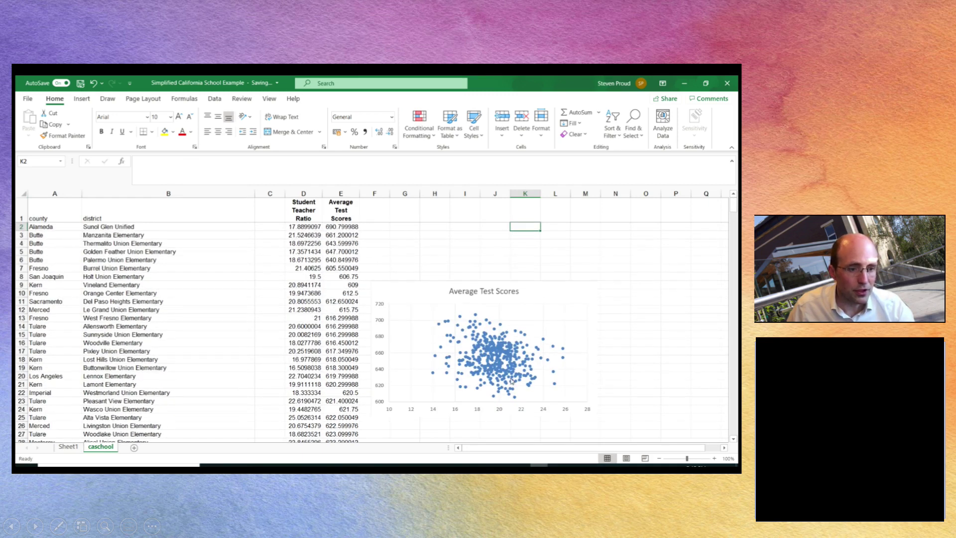
pyautogui.rightClick(492, 351)
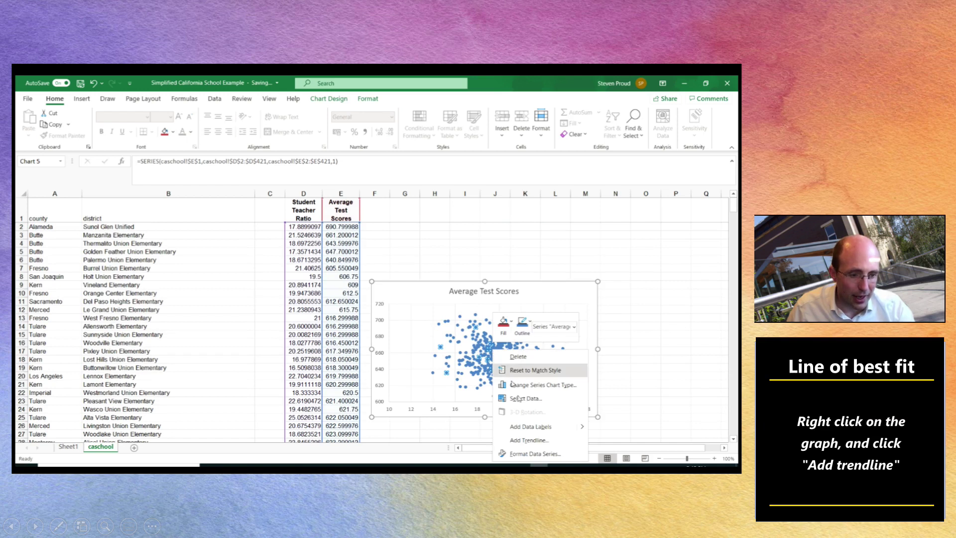
pyautogui.click(541, 443)
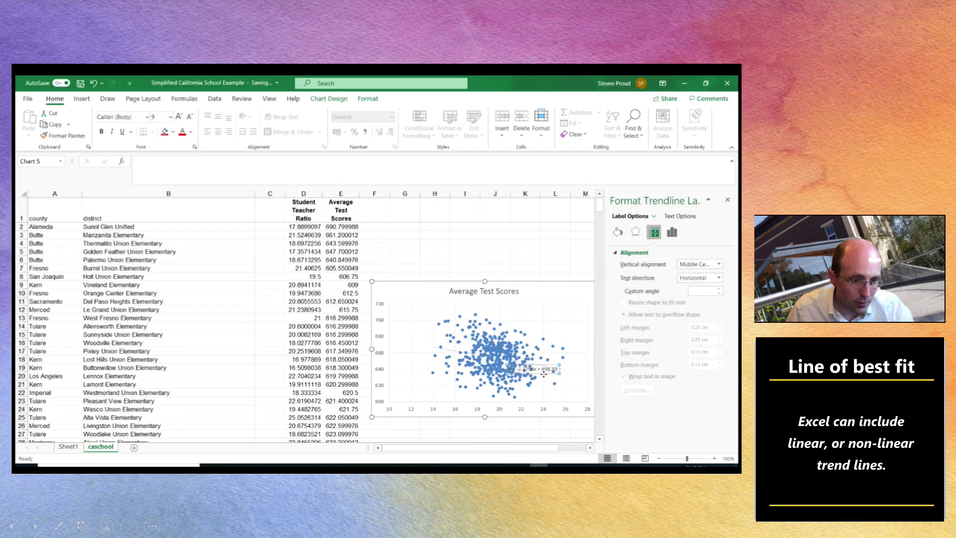
pyautogui.moveTo(566, 313); pyautogui.dragTo(569, 304)
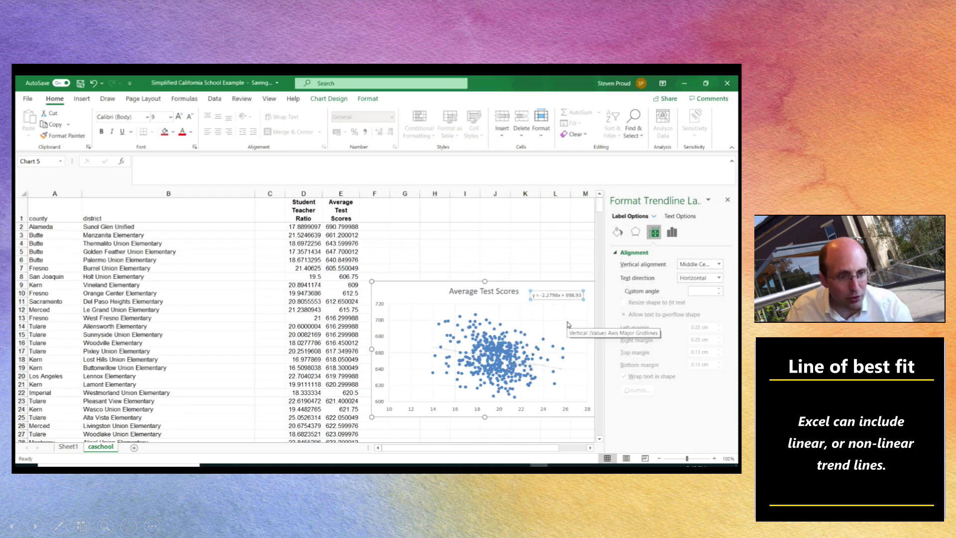